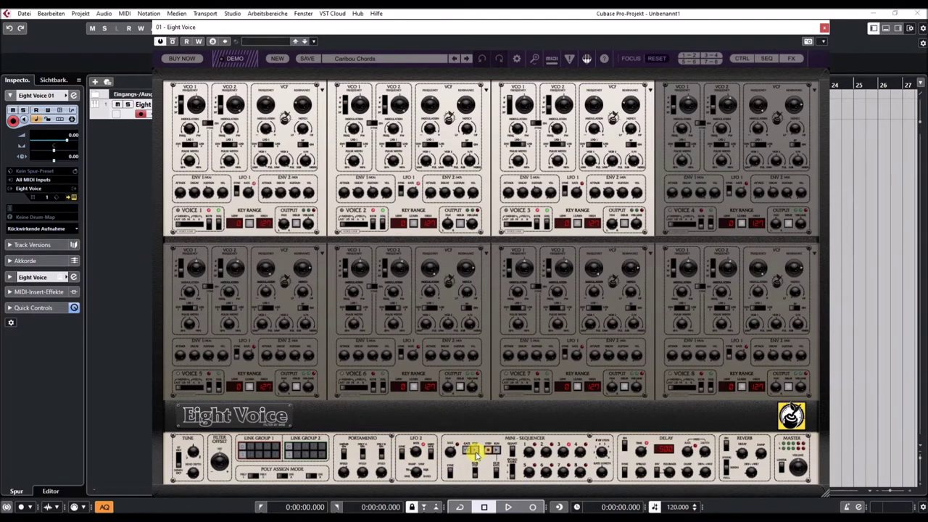
Step: Turn down the mini-sequencer's two end knobs and raise Voice 2's VCF frequency in the Caribou Chords preset
{"action": "left_click_drag", "start_coordinate": [604, 451], "coordinate": [600, 505]}
{"action": "left_click_drag", "start_coordinate": [602, 472], "coordinate": [607, 497]}
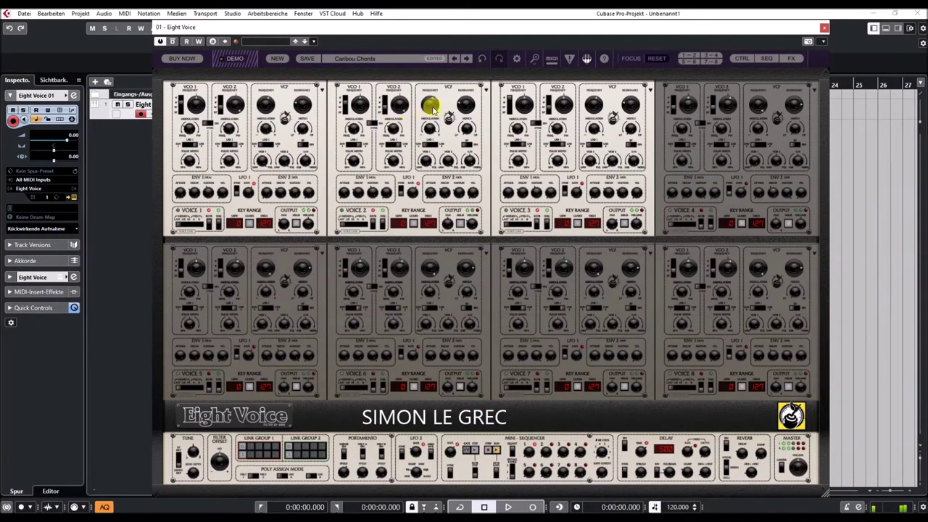
{"action": "left_click_drag", "start_coordinate": [431, 105], "coordinate": [435, 94]}
Step: Load the Dominant Slide preset and raise Voice 3's VCF frequency, Voice 1's VCO 2 modulation and Voice 2's VCF modulation
{"action": "left_click", "coordinate": [466, 58]}
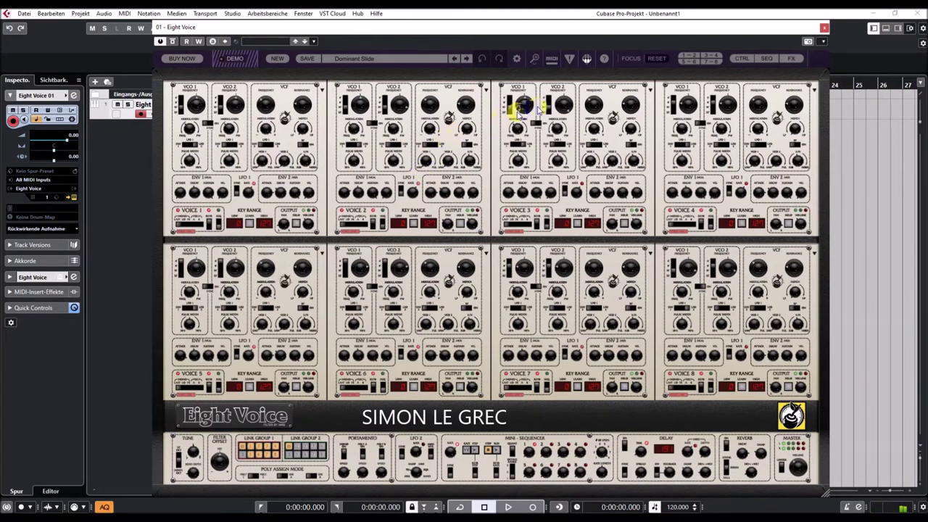
{"action": "mouse_move", "coordinate": [595, 103]}
{"action": "left_click_drag", "start_coordinate": [596, 104], "coordinate": [584, 65]}
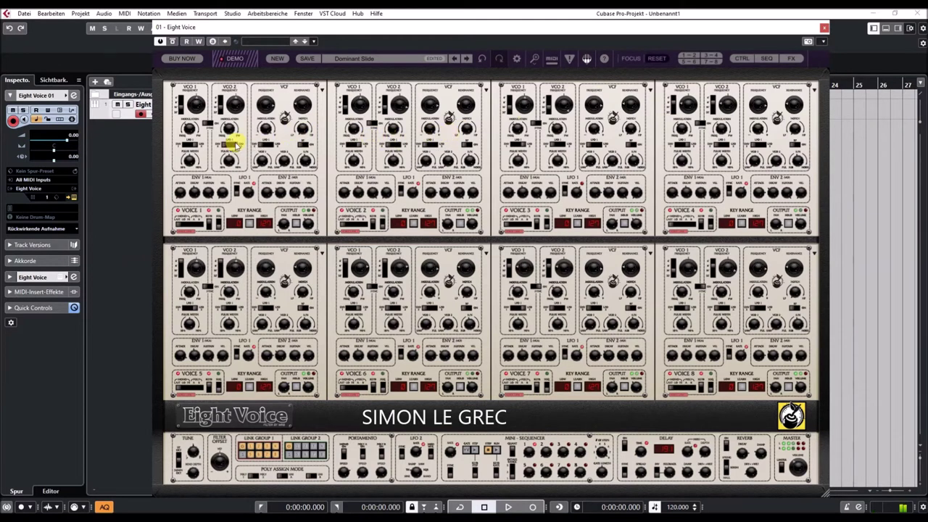
{"action": "left_click_drag", "start_coordinate": [228, 131], "coordinate": [240, 112]}
{"action": "left_click_drag", "start_coordinate": [430, 129], "coordinate": [437, 40]}
Step: Load the Drowning Drone preset and raise the VCF frequency of Voices 2 and 1
{"action": "left_click", "coordinate": [466, 58]}
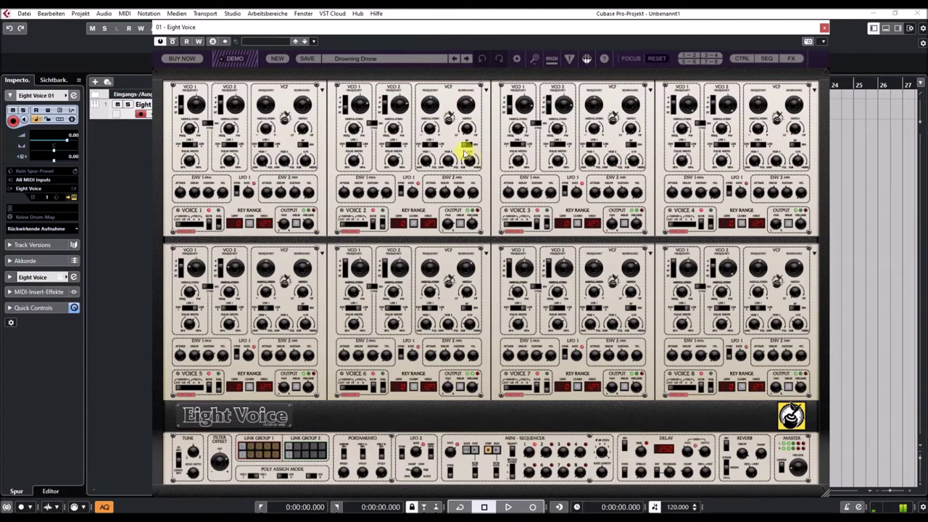
{"action": "left_click_drag", "start_coordinate": [429, 105], "coordinate": [435, 90]}
{"action": "left_click_drag", "start_coordinate": [266, 106], "coordinate": [269, 85]}
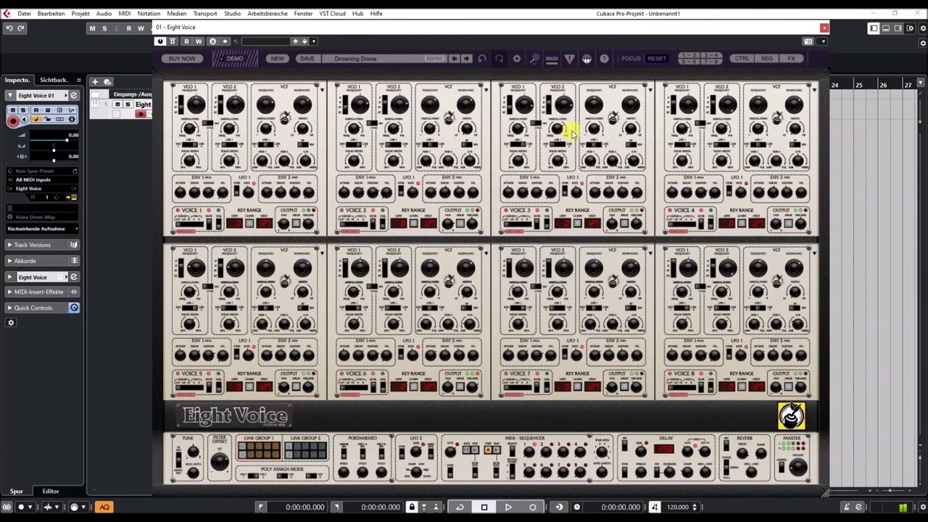
{"action": "mouse_move", "coordinate": [596, 98]}
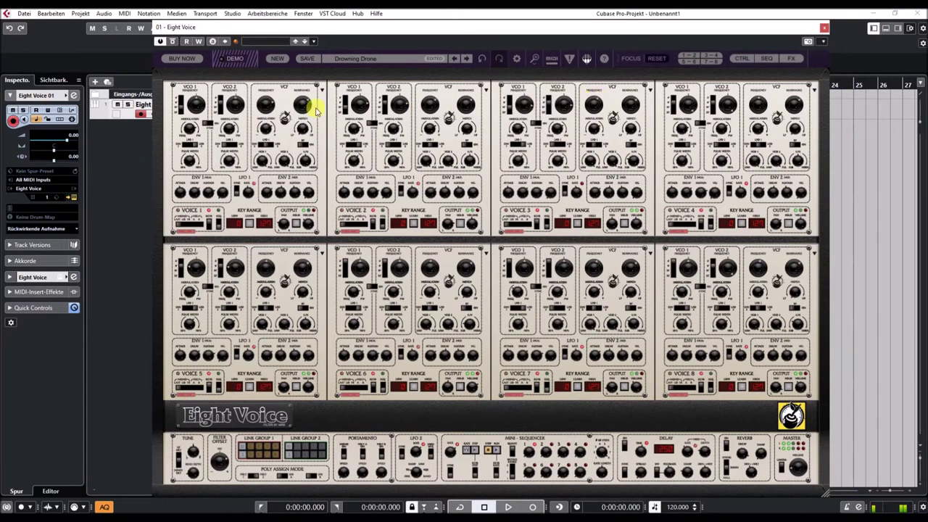
Step: Lower the VCF frequency of Voices 1 and 2, and raise that of Voices 3 and 4
{"action": "left_click_drag", "start_coordinate": [266, 104], "coordinate": [272, 124]}
{"action": "left_click_drag", "start_coordinate": [435, 108], "coordinate": [434, 126]}
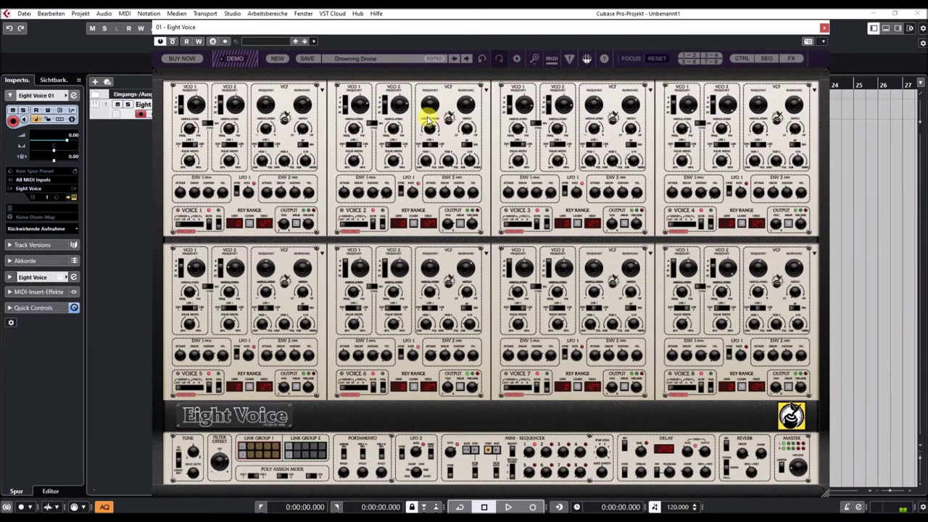
{"action": "left_click_drag", "start_coordinate": [594, 102], "coordinate": [600, 87]}
{"action": "left_click_drag", "start_coordinate": [759, 106], "coordinate": [761, 89]}
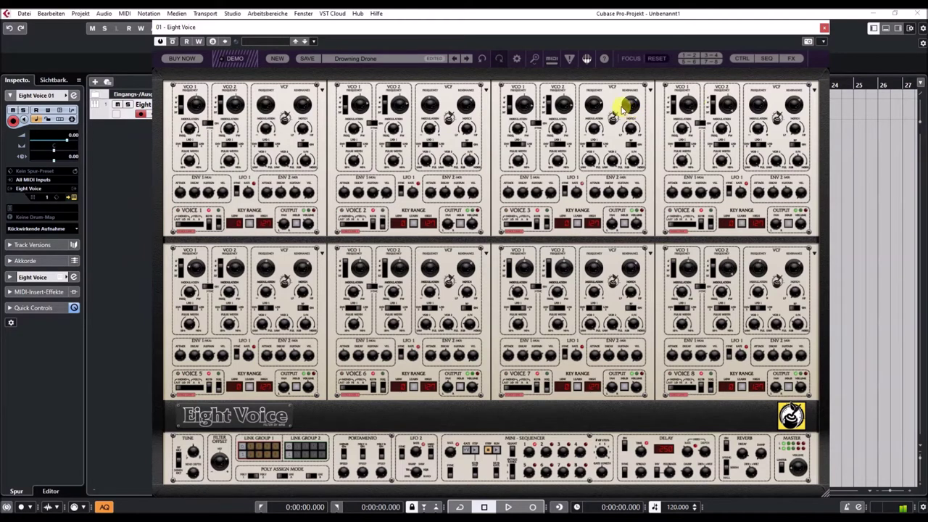
Step: Audition Epic Wonder with a raised Voice 3 VCF frequency, and Glass House with a raised Voice 2 VCF frequency
{"action": "left_click", "coordinate": [466, 58]}
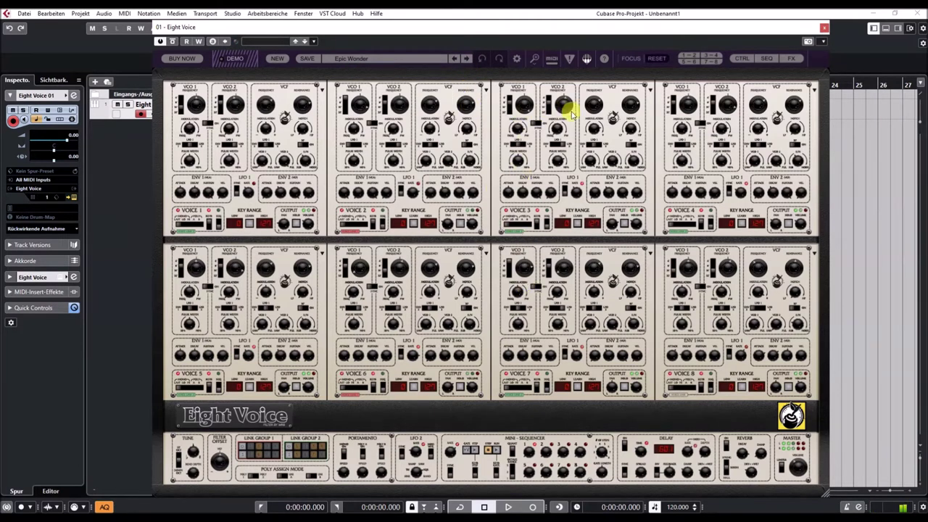
{"action": "left_click_drag", "start_coordinate": [594, 102], "coordinate": [595, 58]}
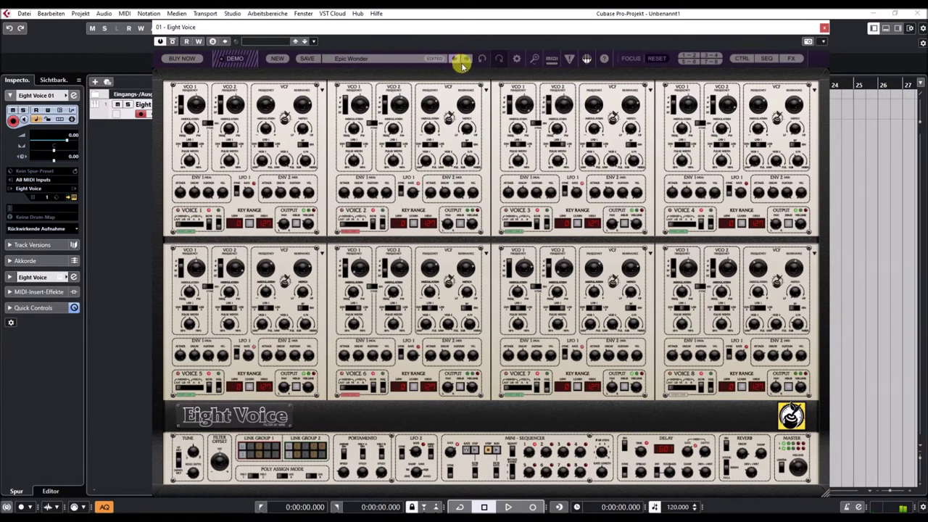
{"action": "left_click", "coordinate": [456, 59]}
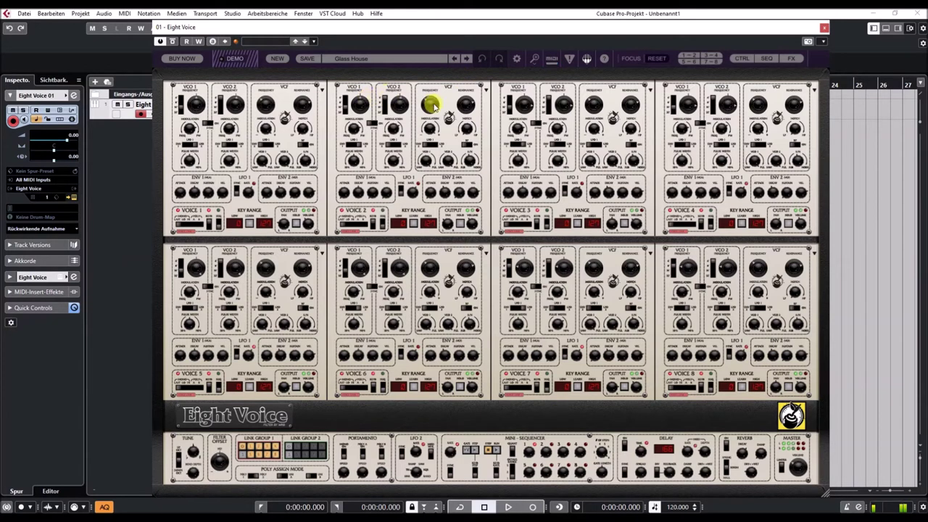
{"action": "left_click_drag", "start_coordinate": [433, 106], "coordinate": [434, 86]}
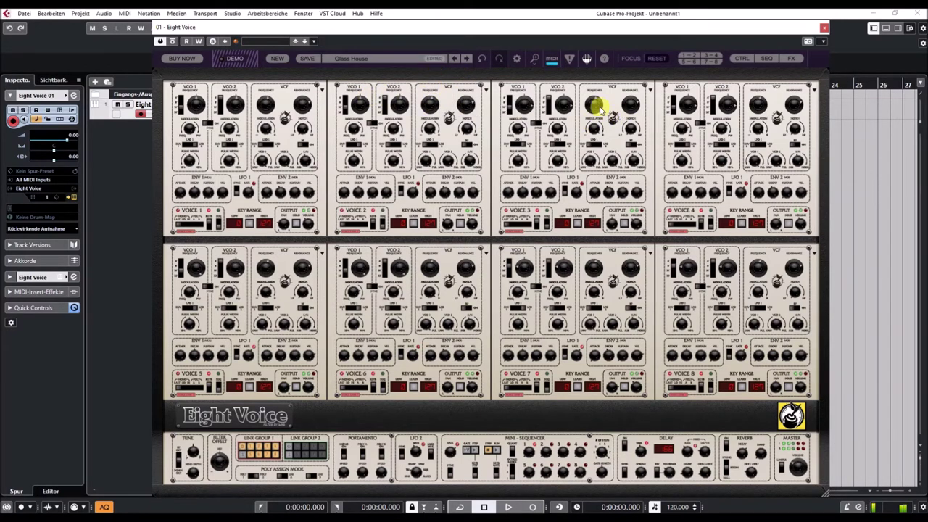
Step: Load the House 1 preset and raise Voice 3's VCF frequency slightly
{"action": "left_click", "coordinate": [467, 59]}
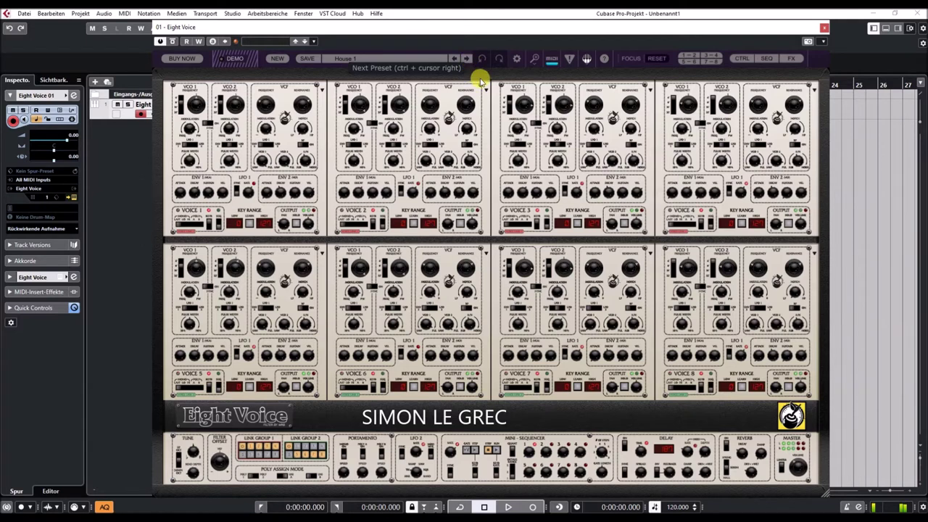
{"action": "left_click_drag", "start_coordinate": [590, 103], "coordinate": [594, 97]}
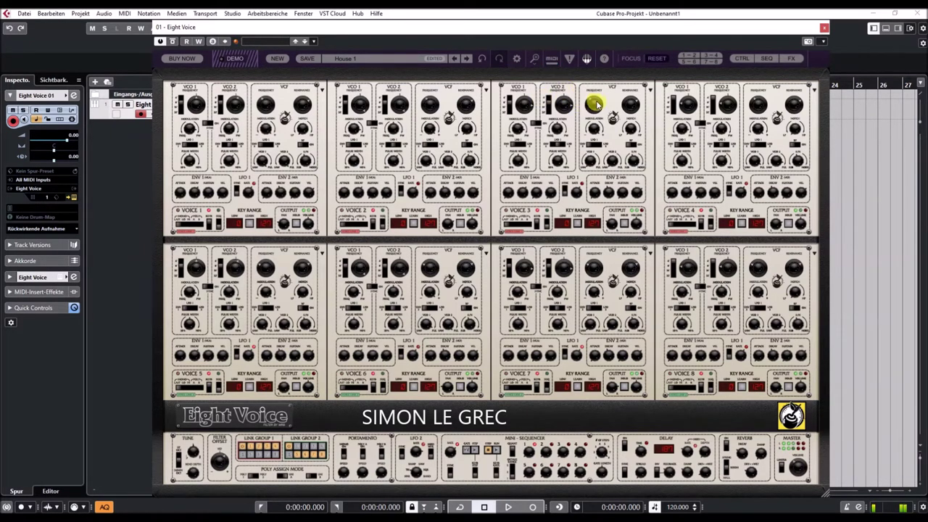
{"action": "mouse_move", "coordinate": [598, 89]}
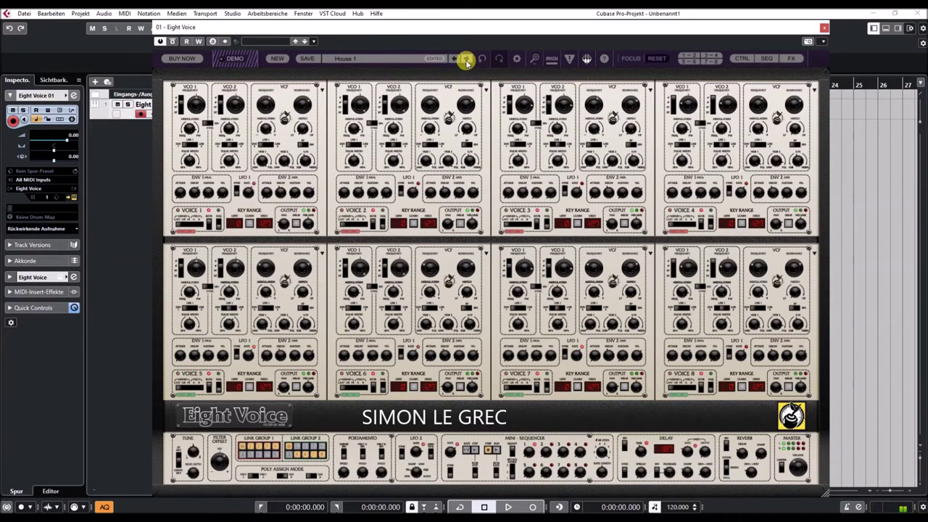
Step: Load House 2 from the Chords presets and raise Voice 1's VCF frequency
{"action": "left_click", "coordinate": [369, 61]}
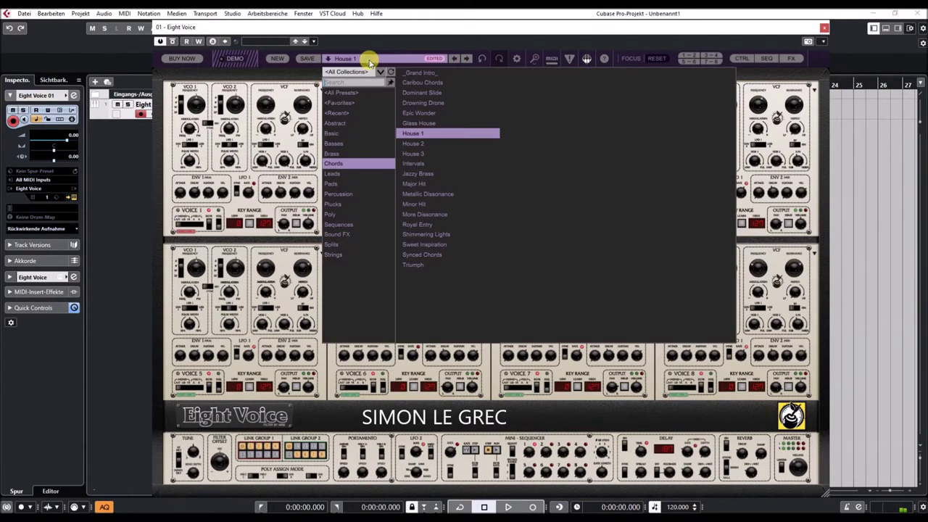
{"action": "left_click", "coordinate": [413, 144]}
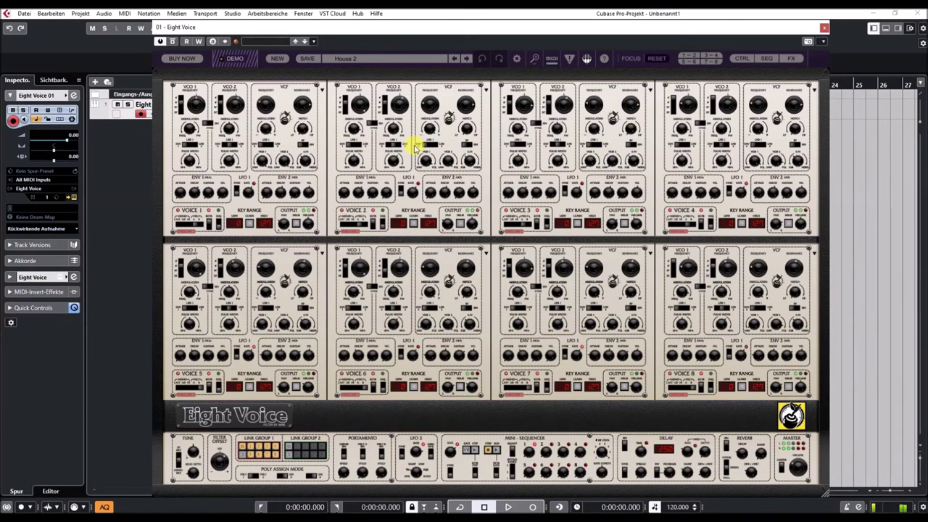
{"action": "left_click_drag", "start_coordinate": [267, 102], "coordinate": [273, 78]}
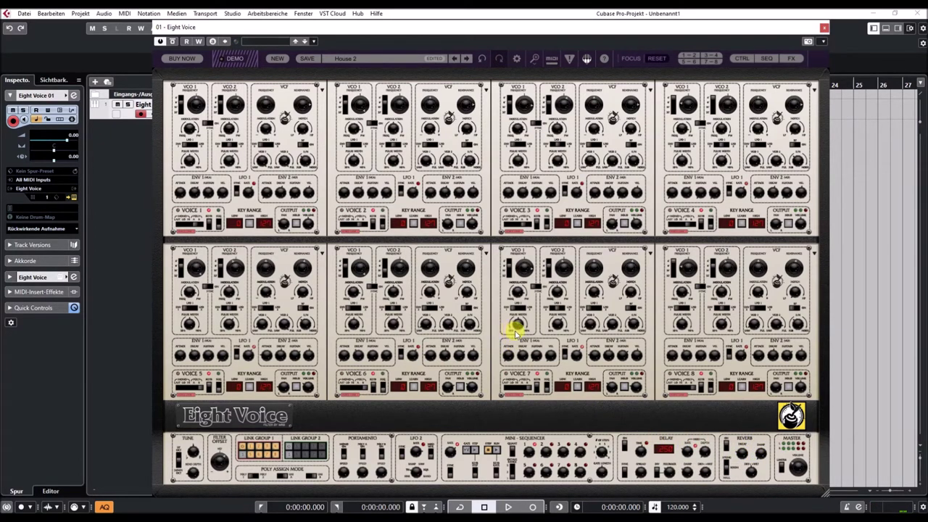
Step: Load the House 3 preset and raise Voice 1's VCF frequency
{"action": "mouse_move", "coordinate": [512, 331]}
{"action": "left_click", "coordinate": [466, 59]}
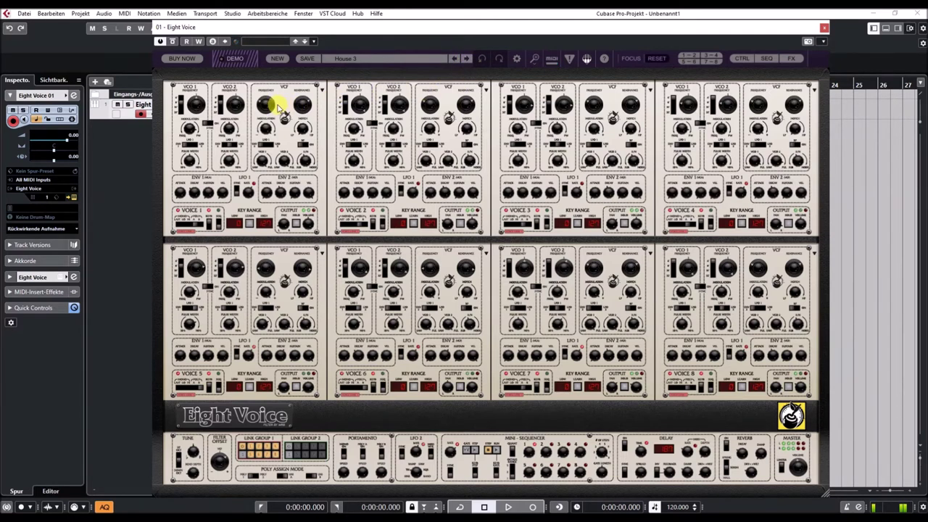
{"action": "mouse_move", "coordinate": [272, 97]}
{"action": "left_click_drag", "start_coordinate": [270, 96], "coordinate": [265, 82]}
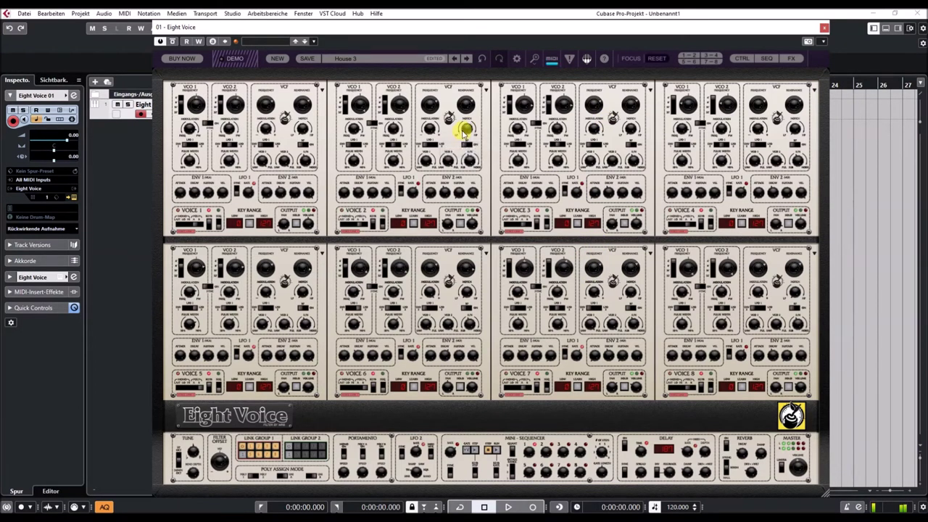
Step: Audition the Intervals preset, and load Jazzy Brass with Voice 3's VCF frequency raised and Voice 5's lowered
{"action": "left_click", "coordinate": [466, 59]}
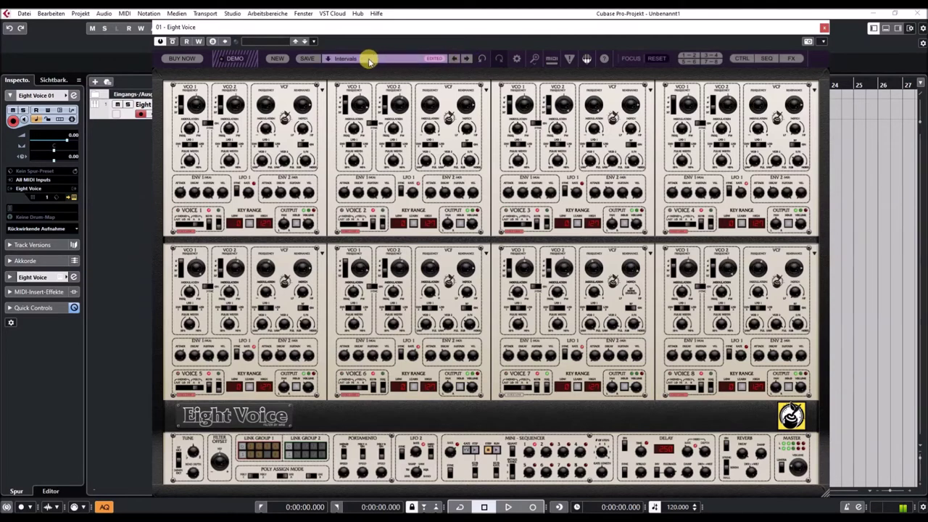
{"action": "left_click", "coordinate": [368, 58]}
{"action": "left_click", "coordinate": [420, 175]}
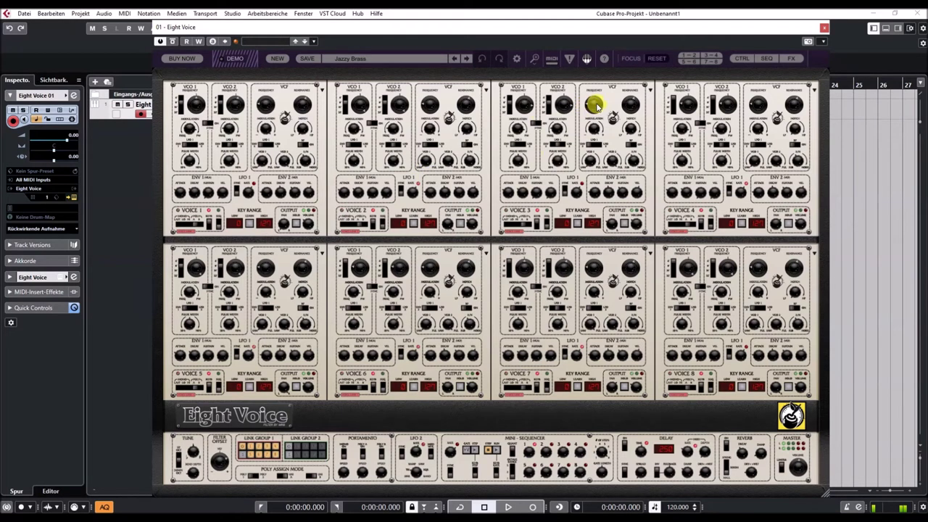
{"action": "mouse_move", "coordinate": [594, 102]}
{"action": "left_click_drag", "start_coordinate": [594, 102], "coordinate": [584, 22]}
{"action": "left_click_drag", "start_coordinate": [265, 270], "coordinate": [297, 348]}
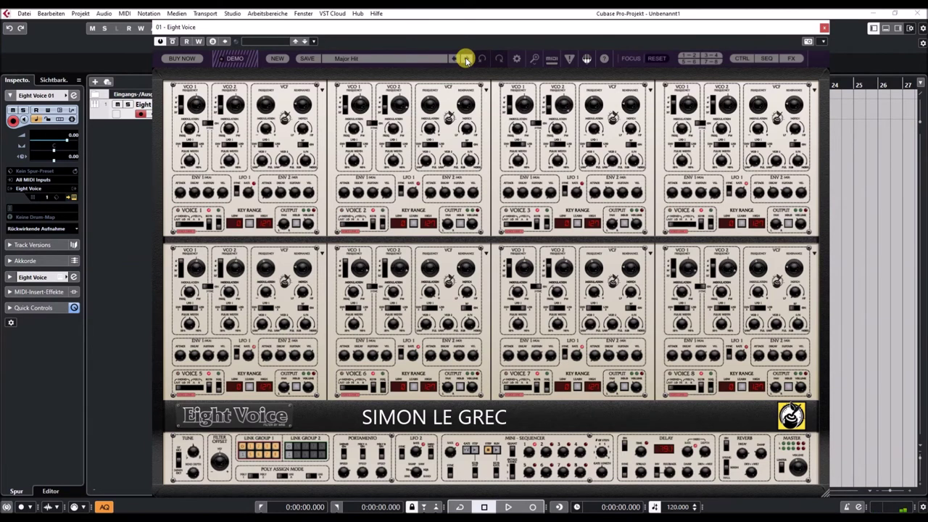
Step: Step through the Major Hit, Metallic Dissonance and Minor Hit presets, and load More Dissonance from the Chords category
{"action": "left_click", "coordinate": [466, 59]}
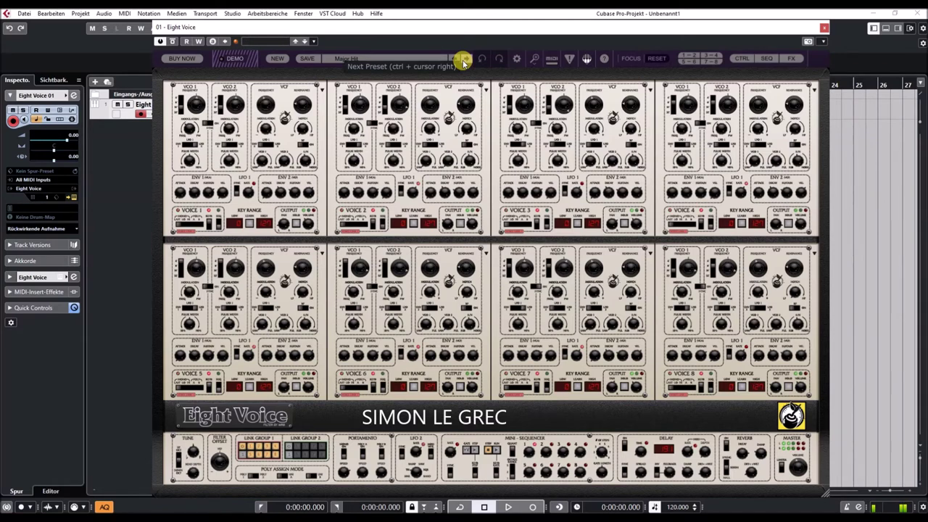
{"action": "left_click", "coordinate": [466, 60]}
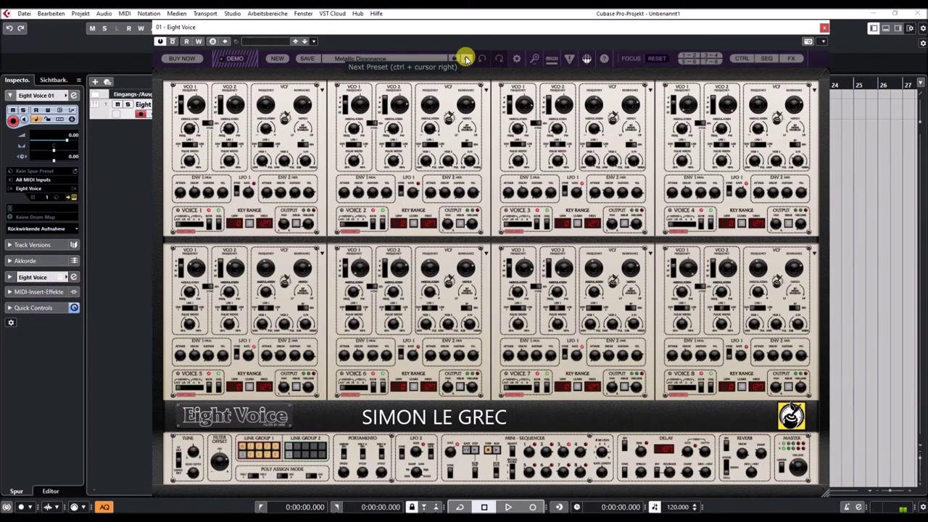
{"action": "left_click", "coordinate": [466, 60]}
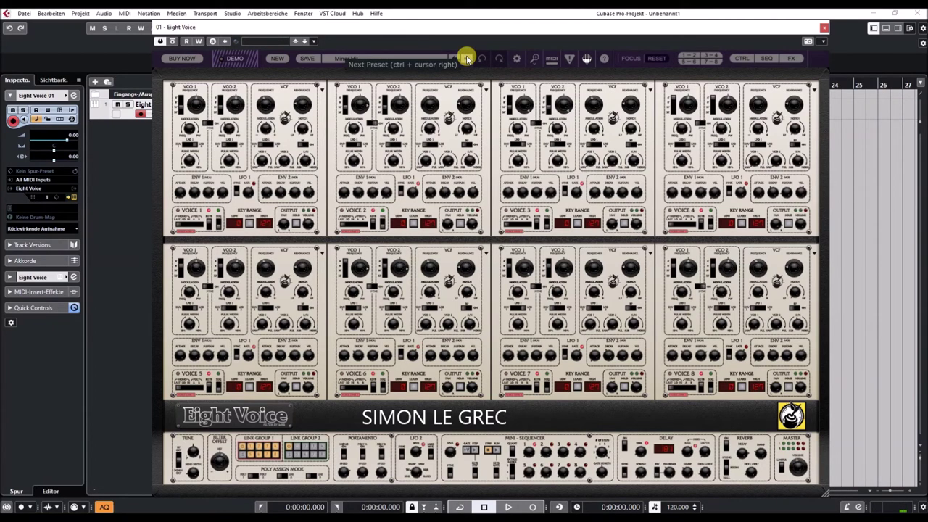
{"action": "left_click", "coordinate": [353, 60]}
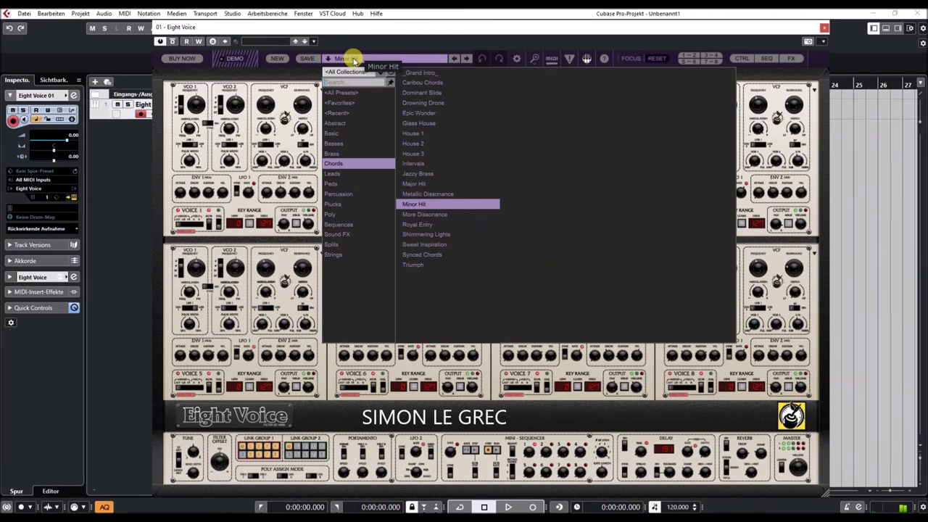
{"action": "left_click", "coordinate": [415, 215]}
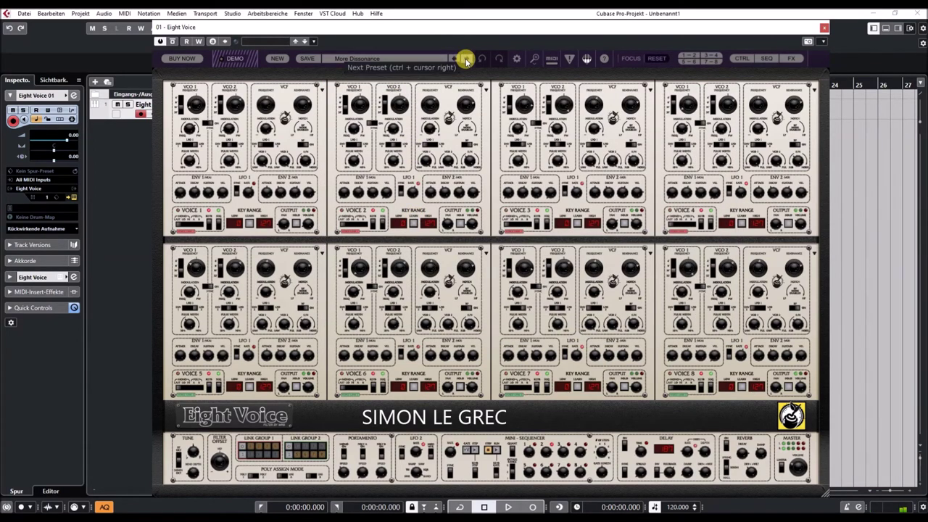
Step: Load the Royal Entry preset and raise the VCF frequency of Voices 2 and 1
{"action": "left_click", "coordinate": [466, 59]}
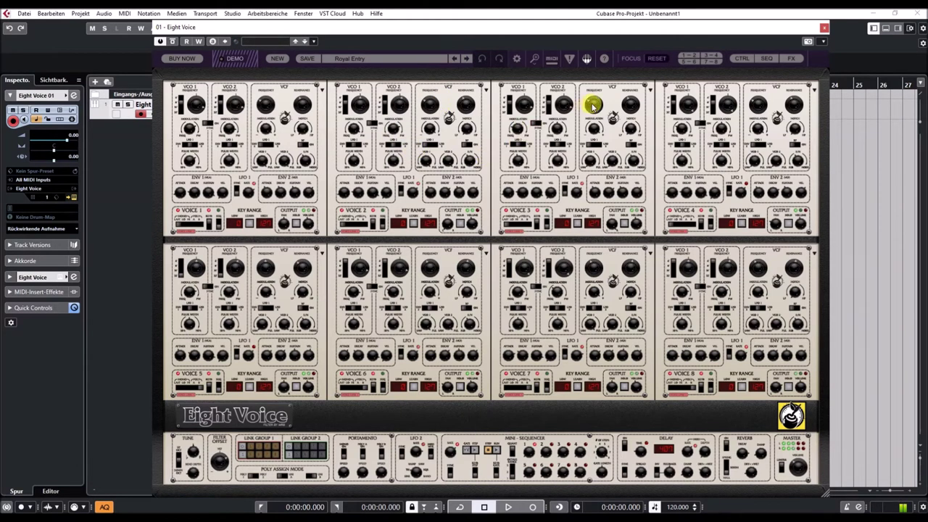
{"action": "left_click_drag", "start_coordinate": [439, 104], "coordinate": [427, 38]}
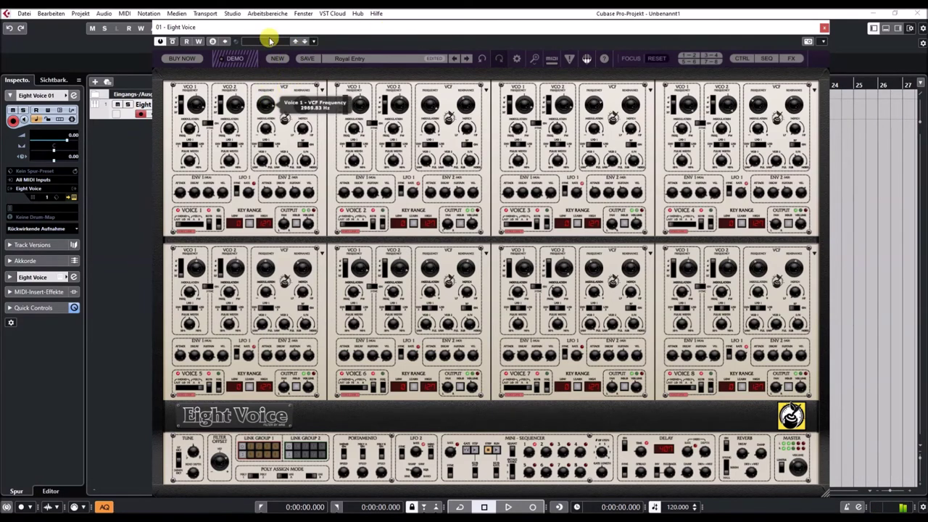
Step: Load Shimmering Lights from the Chords presets, adjust Voice 3's VCF frequency and lower Voice 6's VCF modulation
{"action": "left_click", "coordinate": [356, 59]}
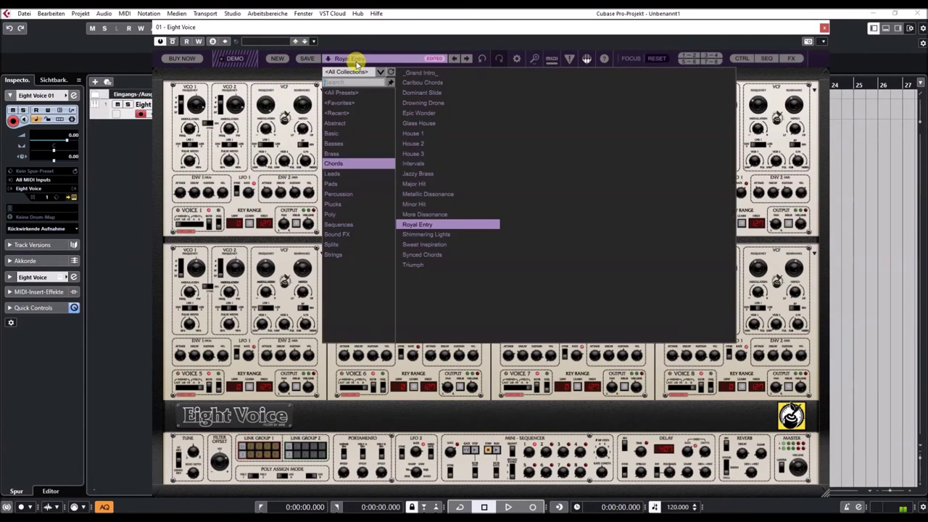
{"action": "left_click", "coordinate": [427, 234]}
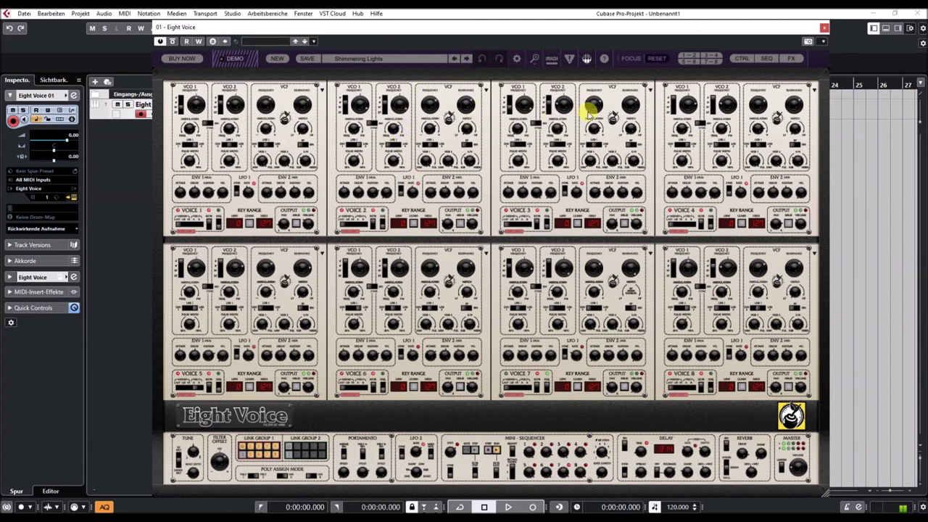
{"action": "mouse_move", "coordinate": [596, 101]}
{"action": "left_click_drag", "start_coordinate": [599, 94], "coordinate": [597, 102]}
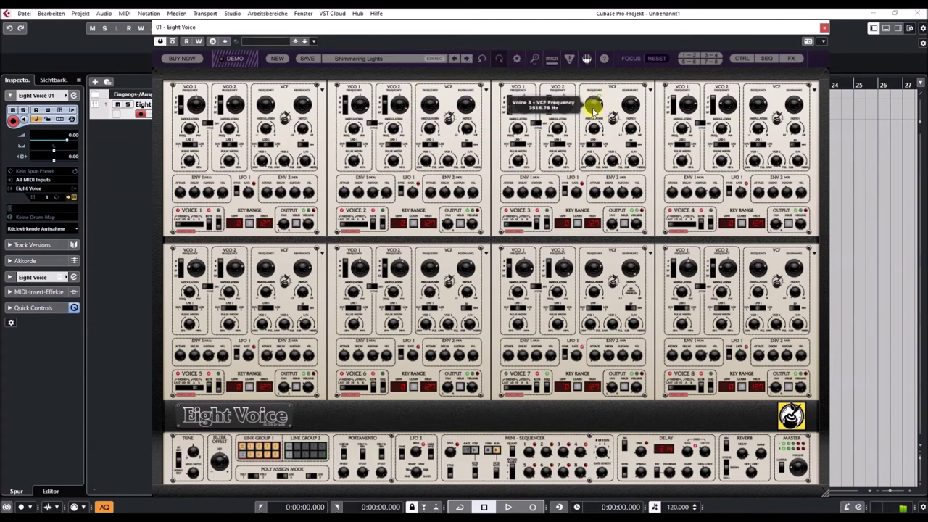
{"action": "left_click_drag", "start_coordinate": [430, 293], "coordinate": [439, 329]}
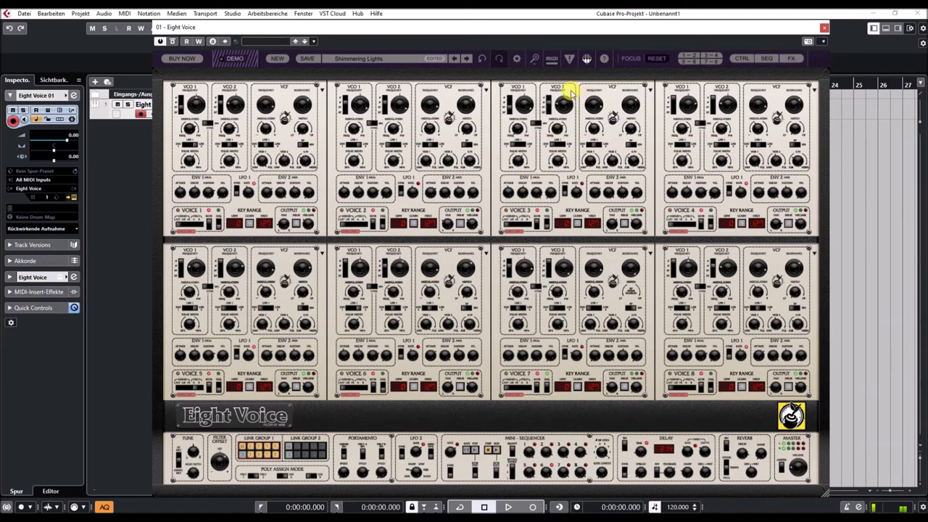
Step: Load the Sweet Inspiration preset
{"action": "left_click", "coordinate": [467, 59]}
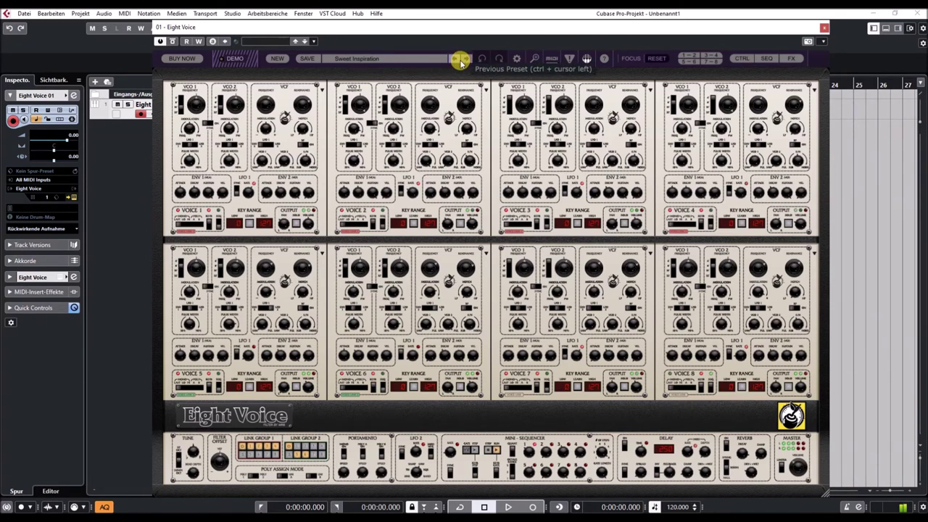
Step: Load Synced Chords from the Chords presets and raise the dry/wet mix of the reverb and the delay
{"action": "left_click", "coordinate": [364, 61]}
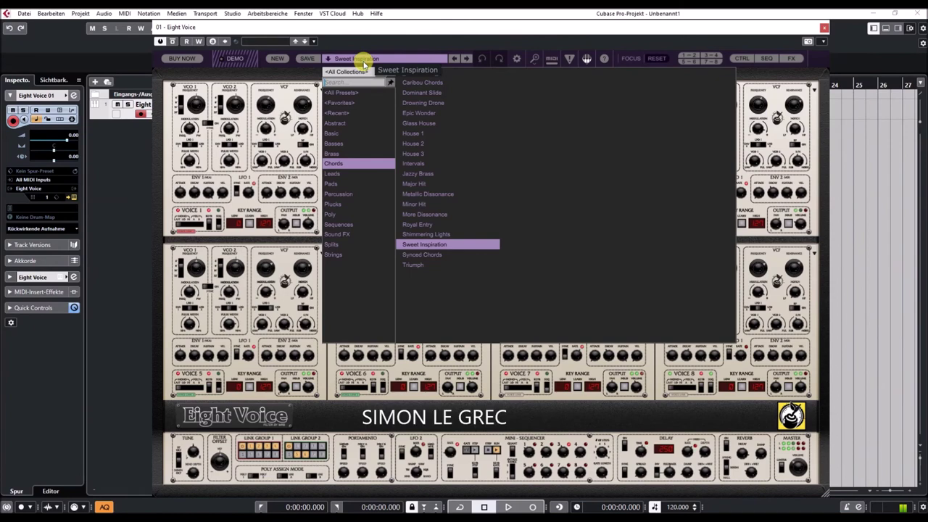
{"action": "left_click", "coordinate": [423, 257]}
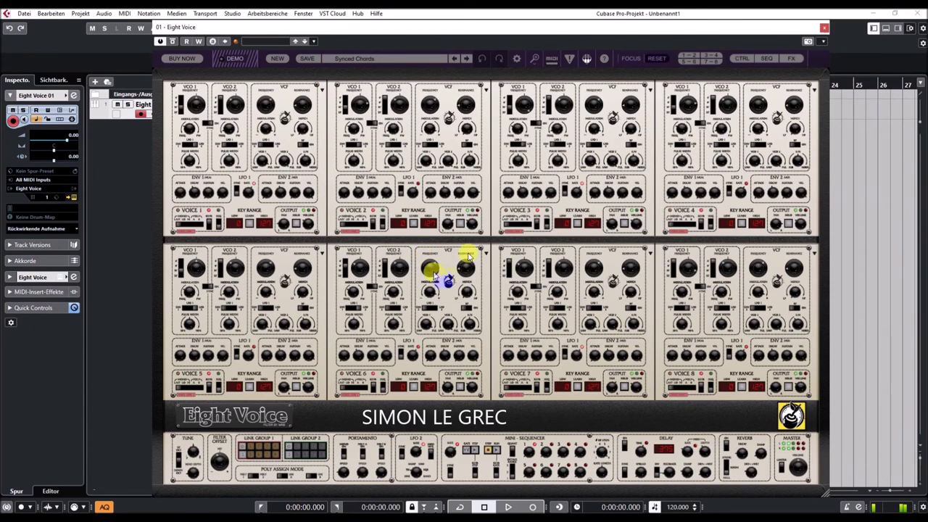
{"action": "left_click_drag", "start_coordinate": [751, 475], "coordinate": [755, 450]}
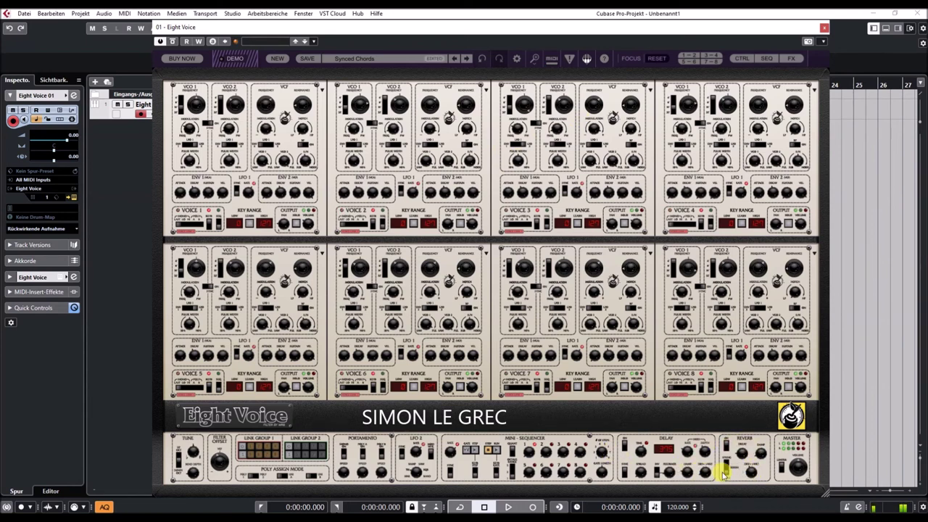
{"action": "left_click_drag", "start_coordinate": [707, 473], "coordinate": [703, 450]}
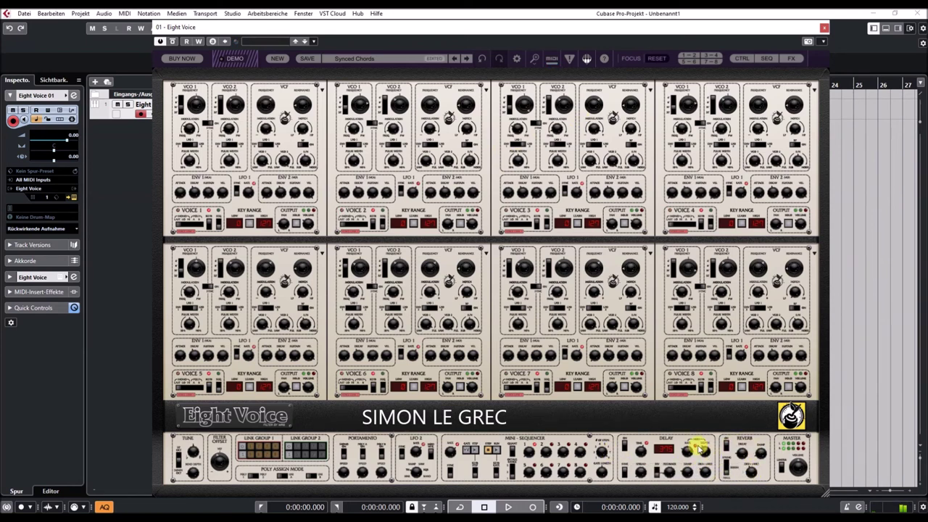
{"action": "mouse_move", "coordinate": [699, 449]}
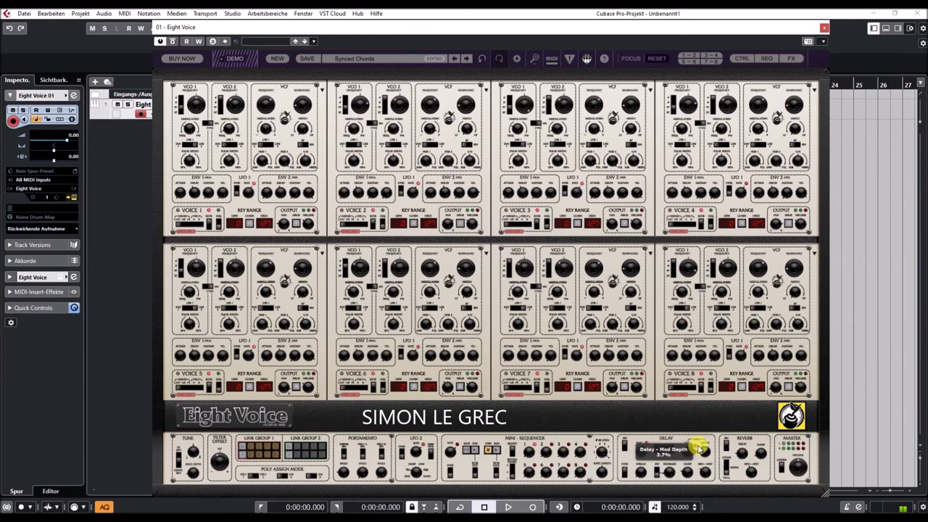
Step: Advance to the Triumph preset
{"action": "left_click", "coordinate": [467, 60]}
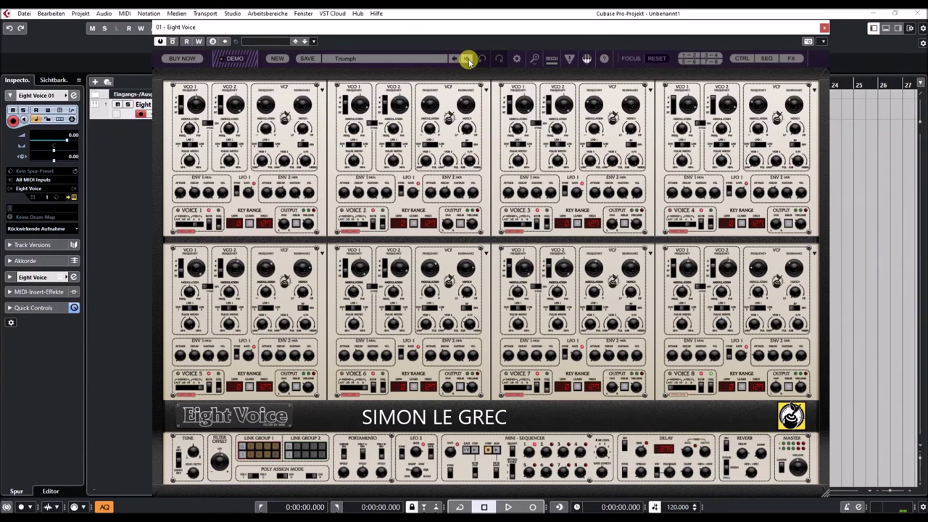